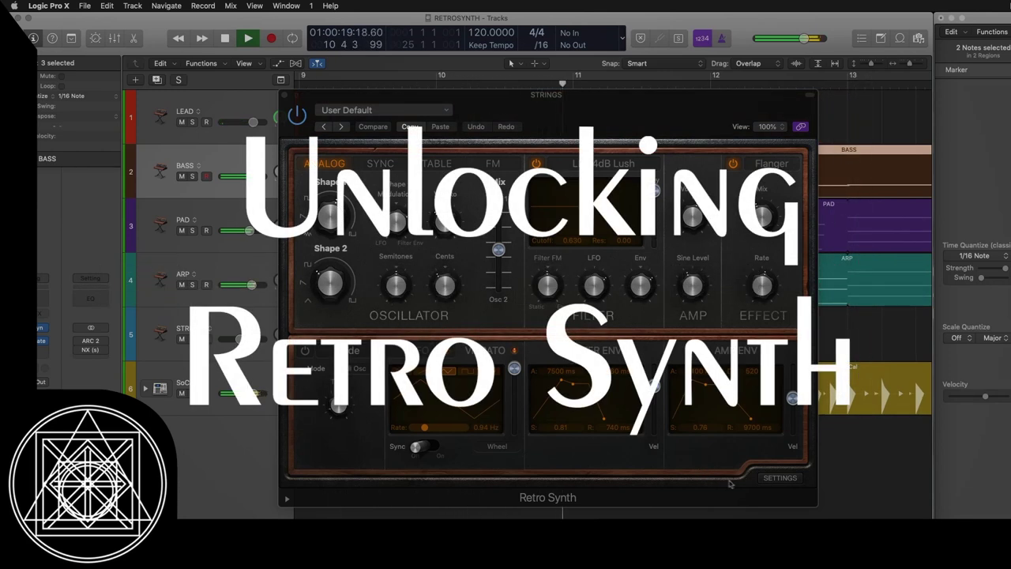
# Check Retro Synth's Global/Controller settings, switch back, and close the plug-in window
pyautogui.click(778, 480)
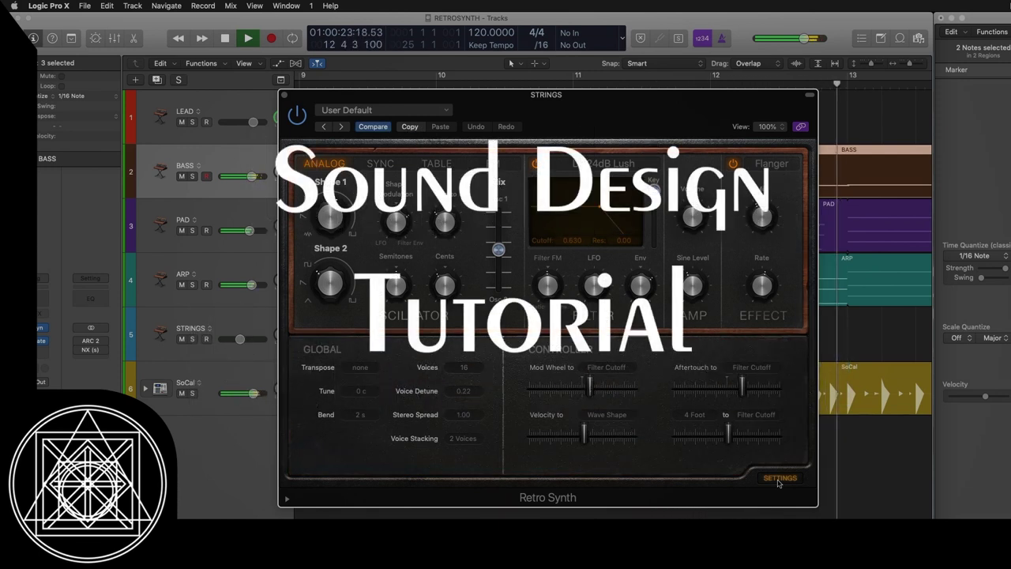
pyautogui.click(779, 479)
pyautogui.press('super+w')
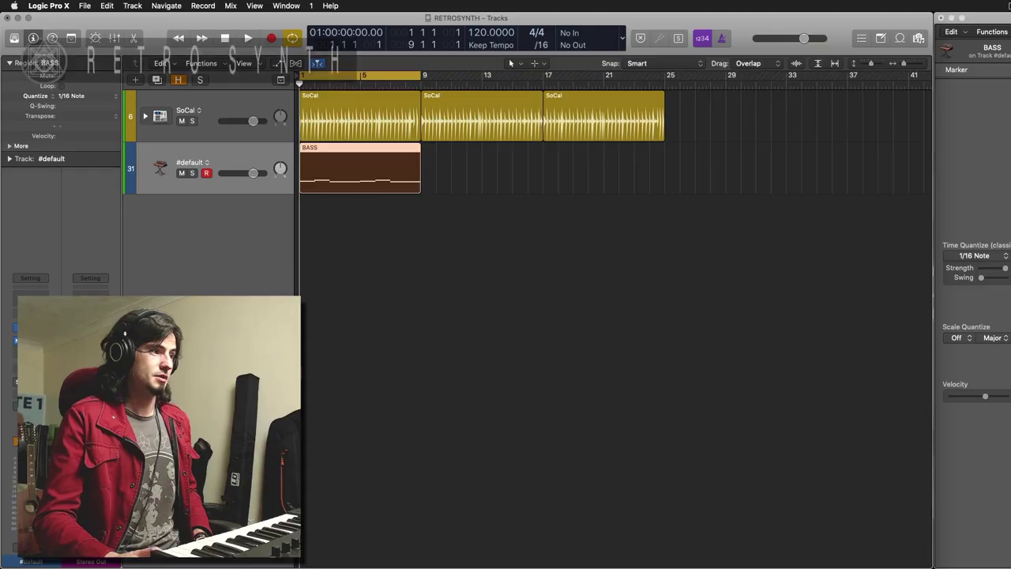
pyautogui.moveTo(484, 104); pyautogui.dragTo(640, 308)
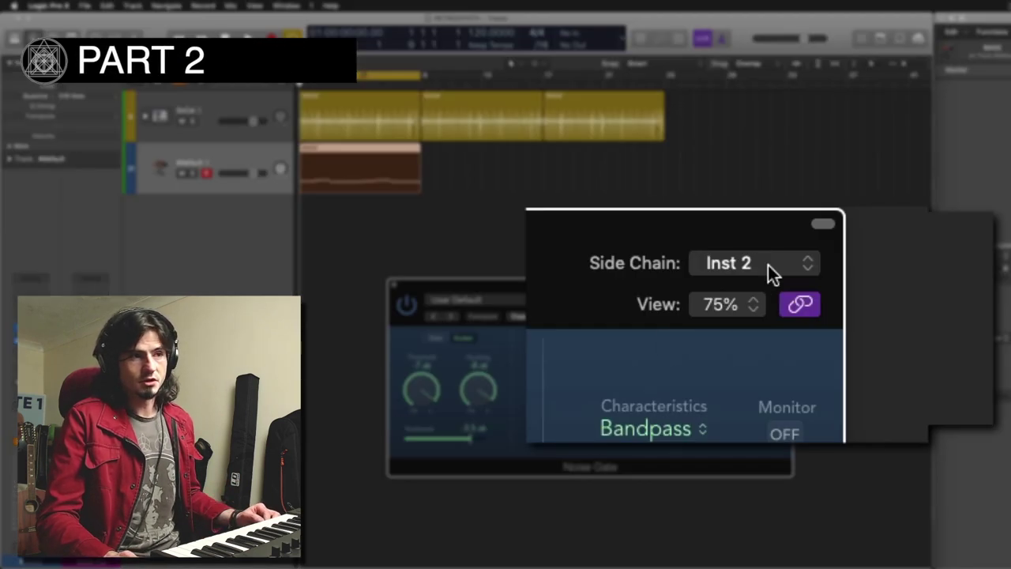
pyautogui.click(763, 302)
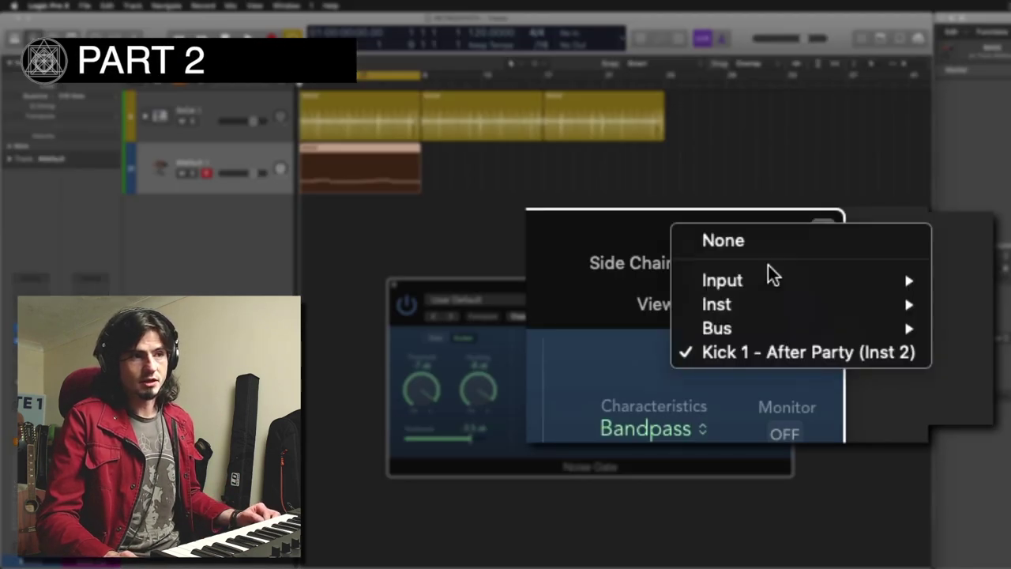
pyautogui.click(551, 272)
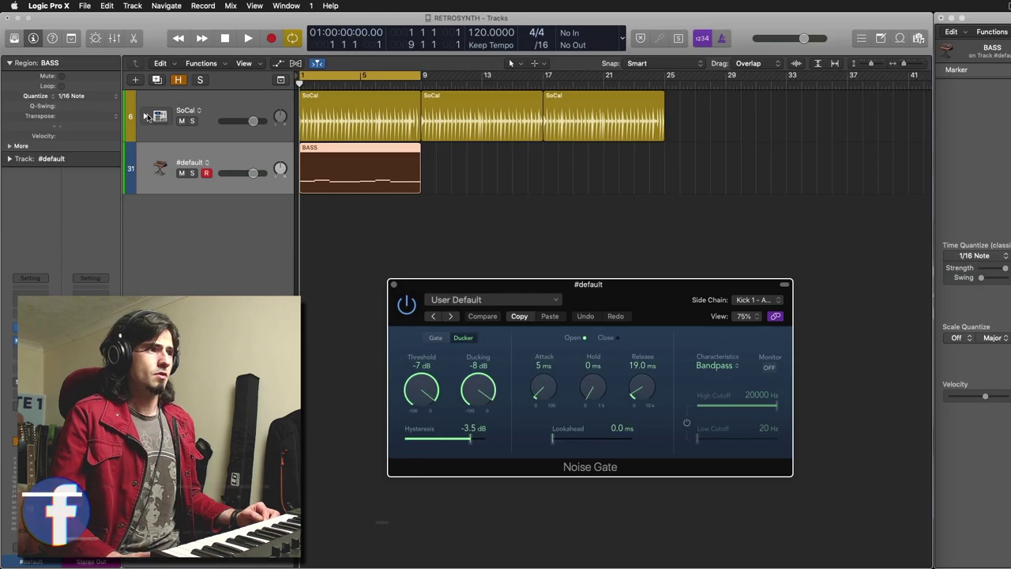
pyautogui.click(147, 117)
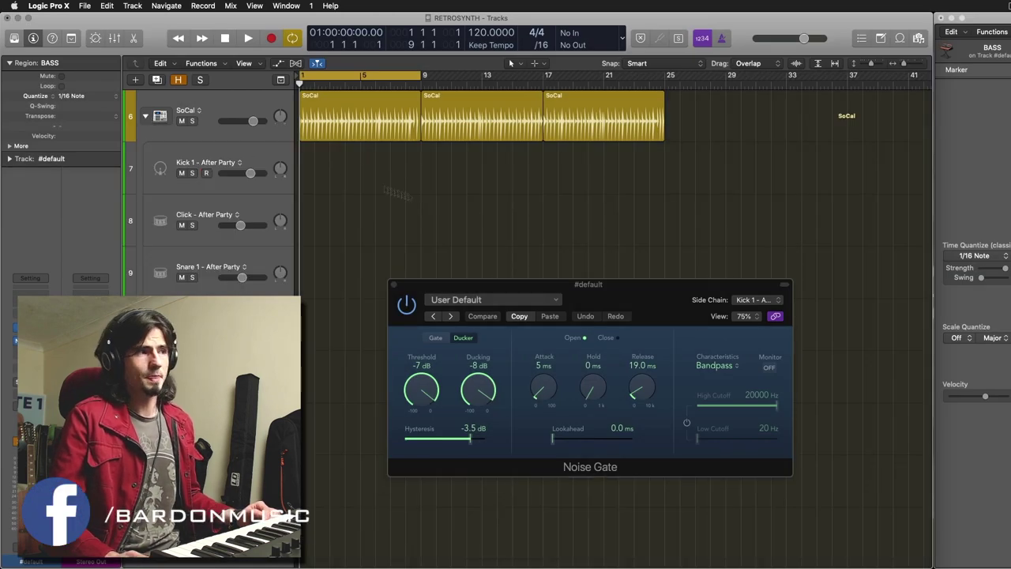
pyautogui.click(213, 111)
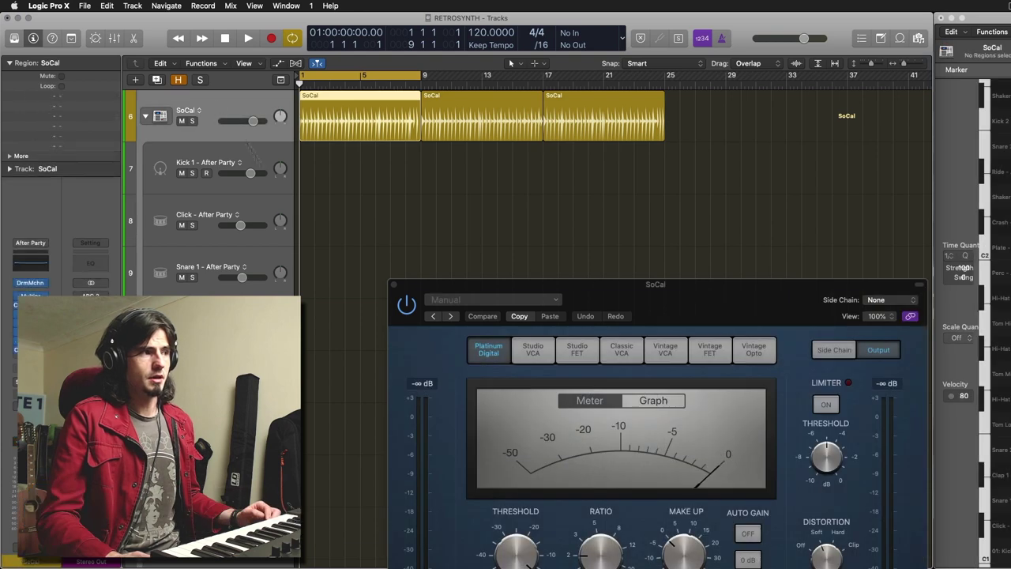
pyautogui.press('super+w')
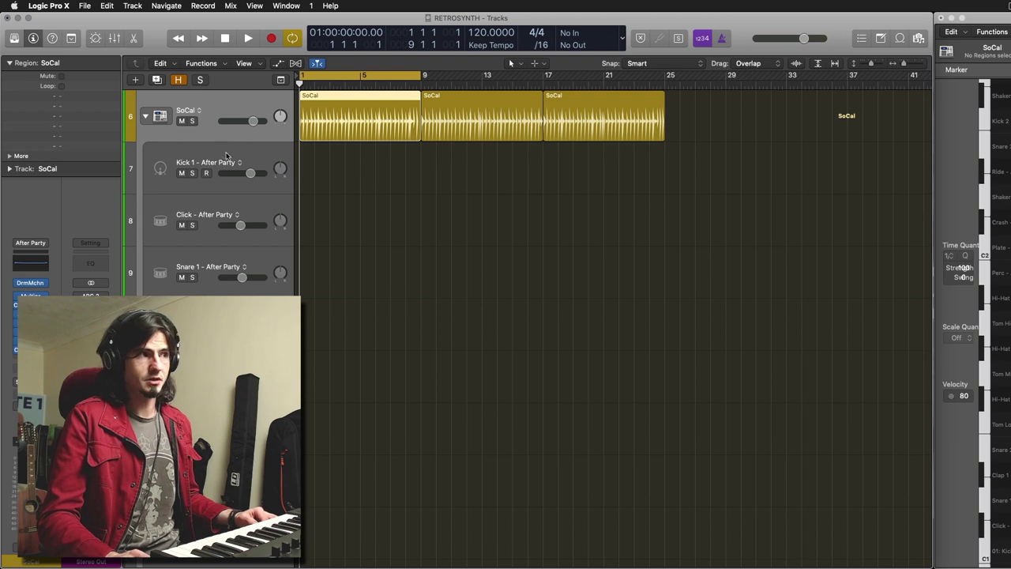
pyautogui.click(266, 156)
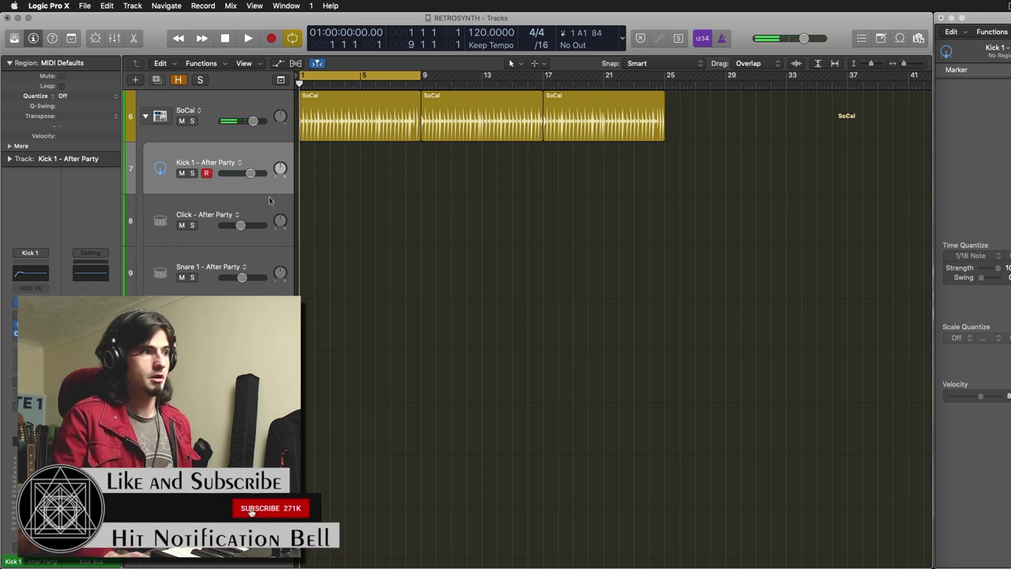
# Collapse the SoCal stack, open the #default track's Noise Gate, and verify its Kick 1 side chain
pyautogui.click(145, 118)
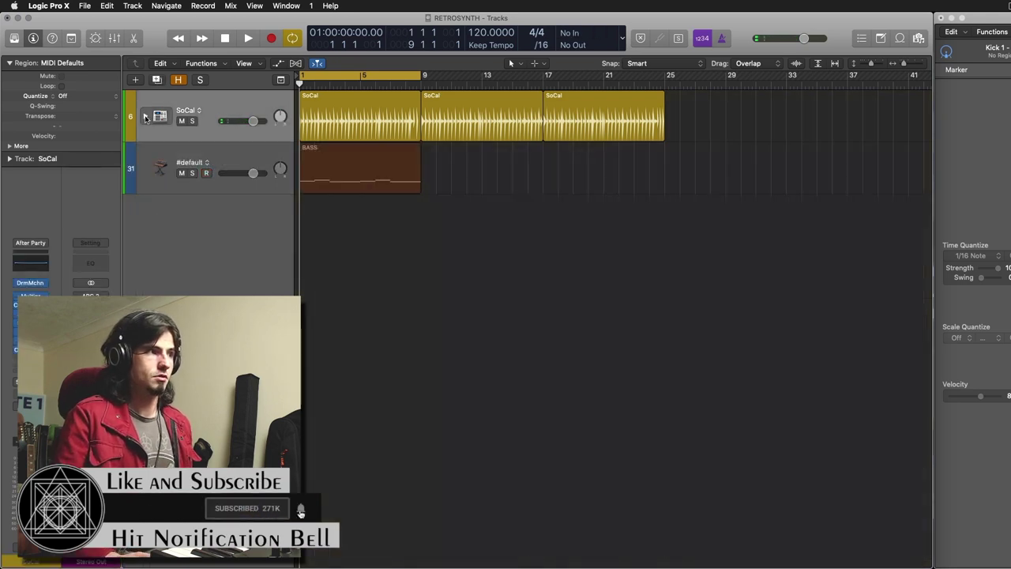
pyautogui.click(245, 155)
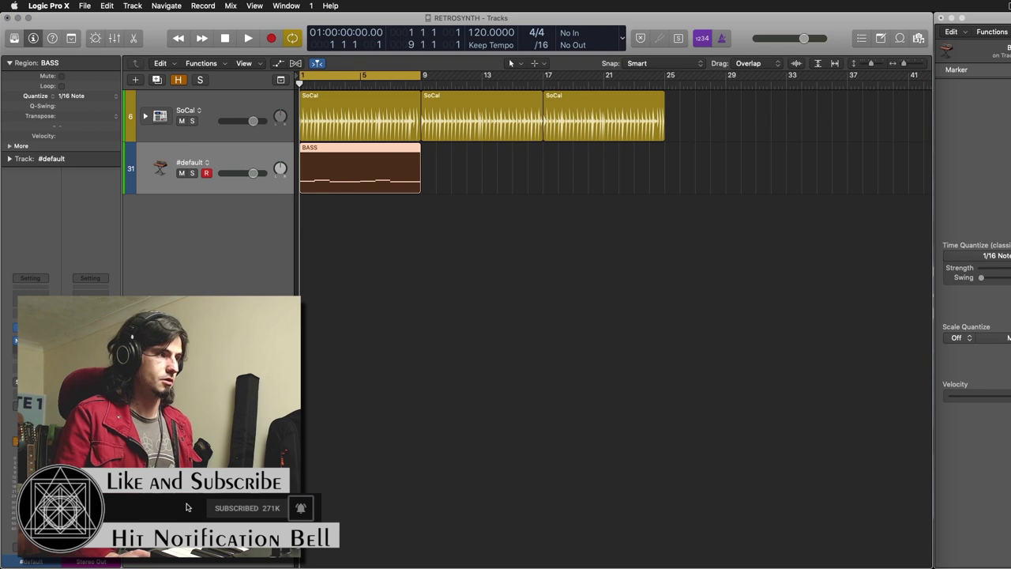
pyautogui.press('v')
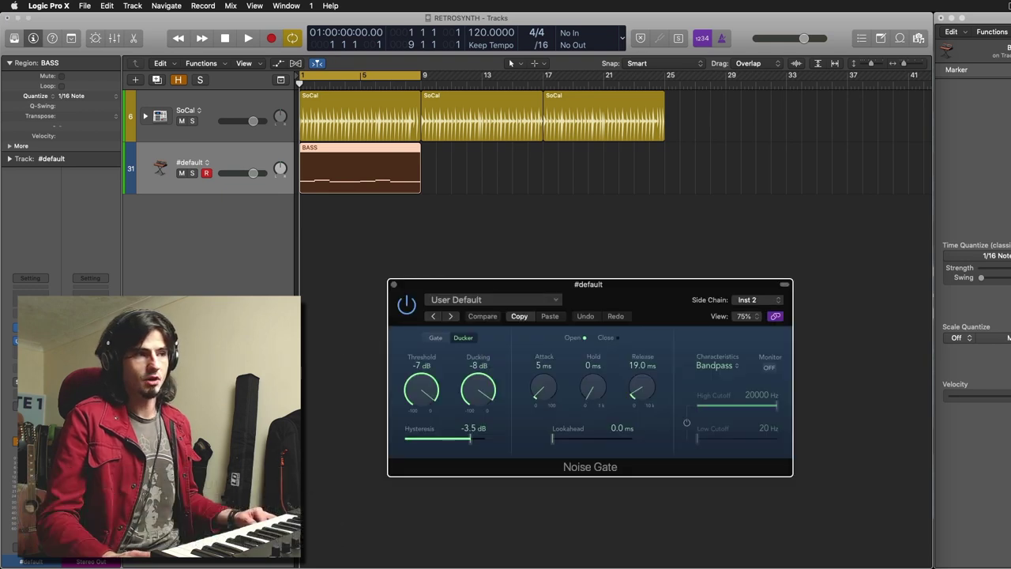
pyautogui.moveTo(648, 290); pyautogui.dragTo(637, 255)
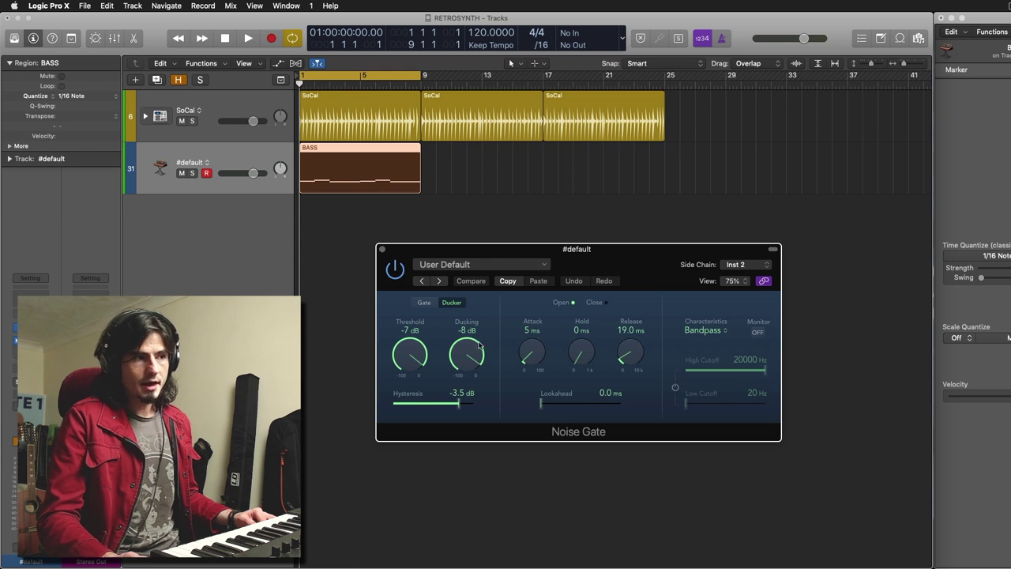
pyautogui.click(767, 268)
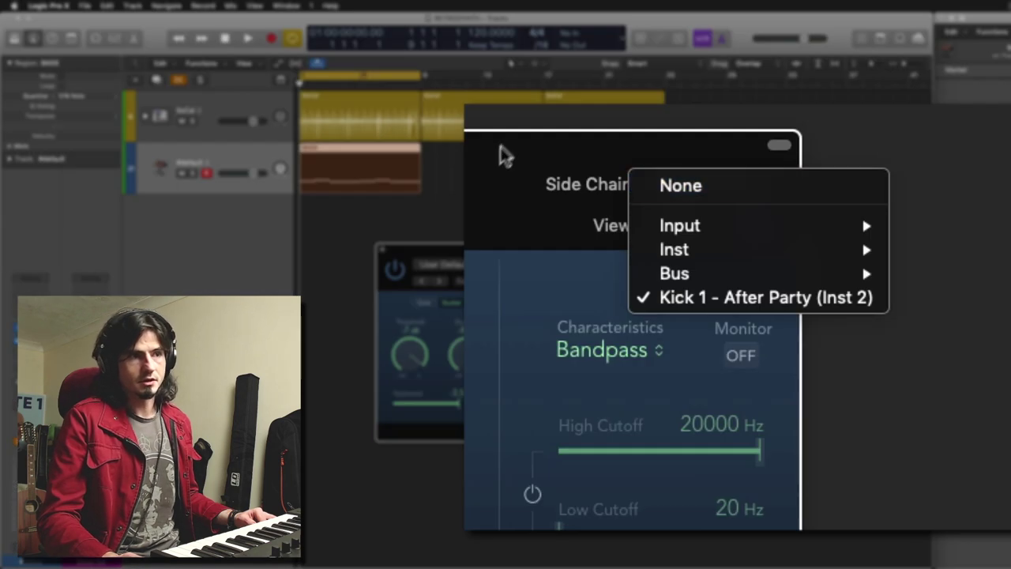
pyautogui.click(743, 298)
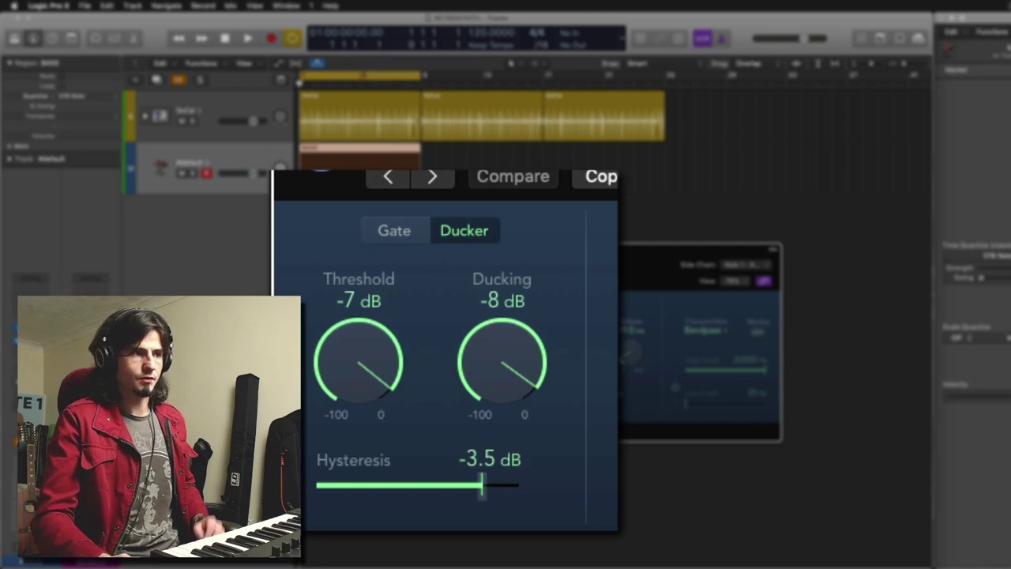
pyautogui.press('space')
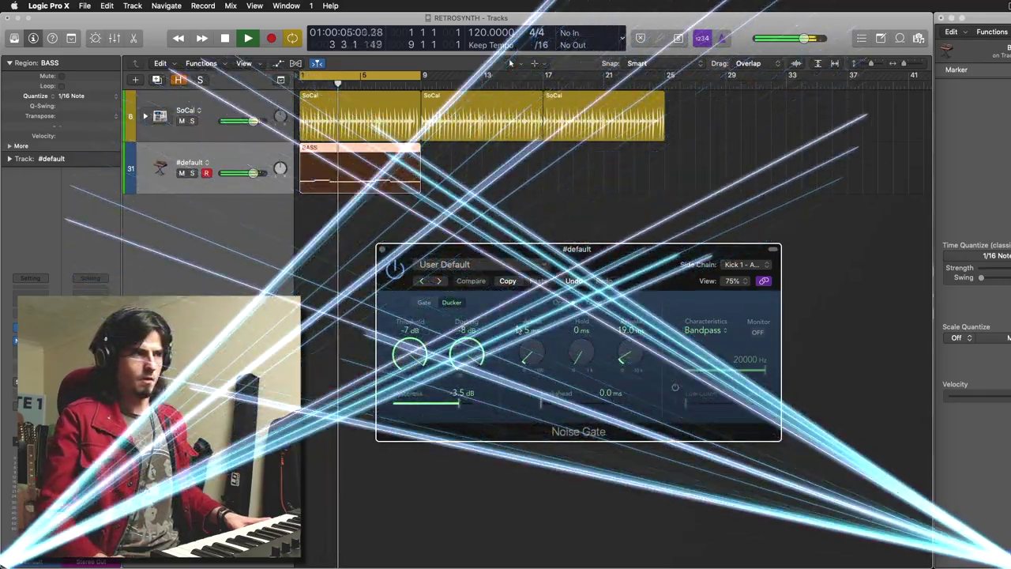
pyautogui.press('space')
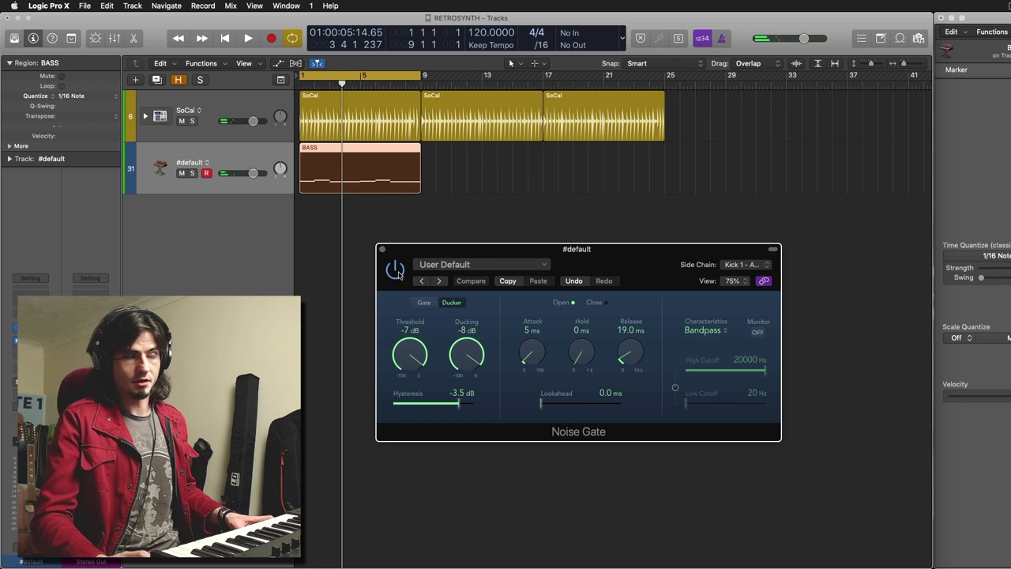
pyautogui.click(395, 271)
pyautogui.press('space')
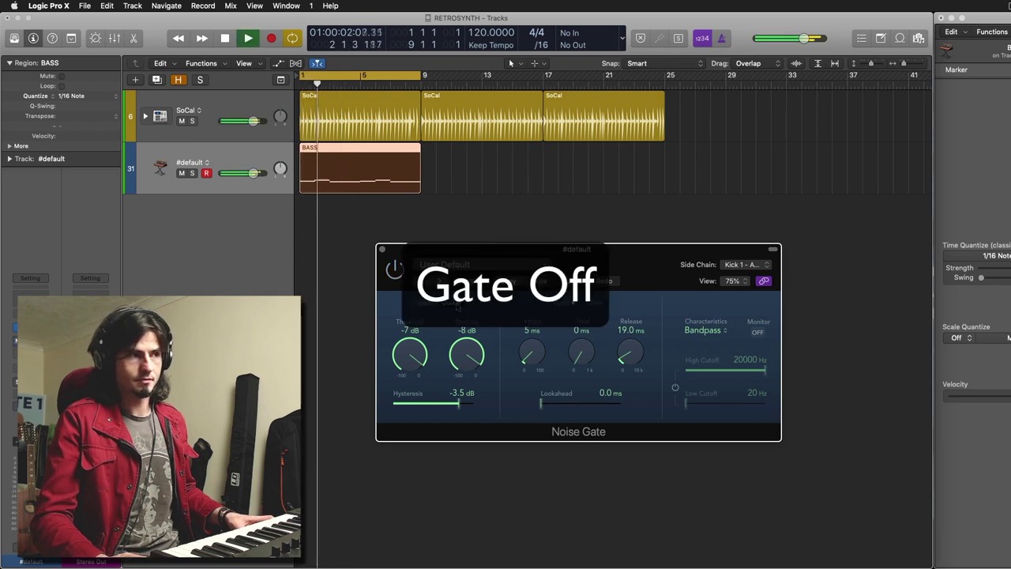
pyautogui.click(395, 270)
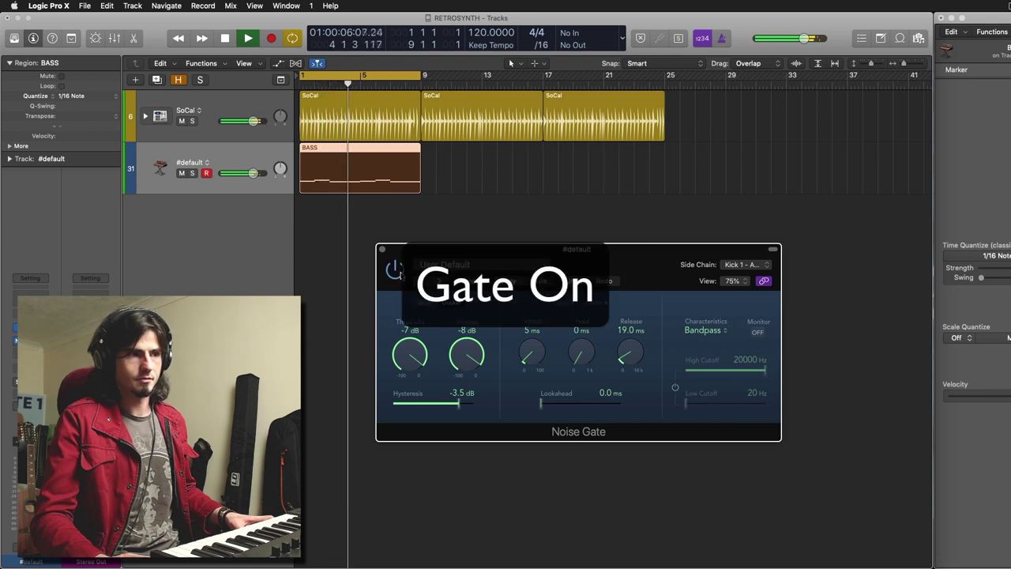
pyautogui.press('space')
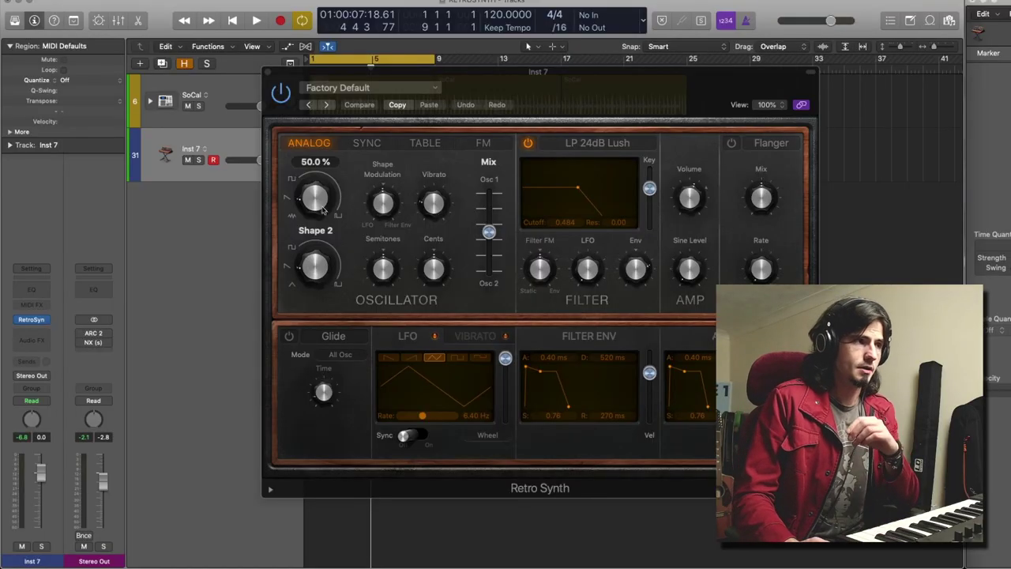
# Show the Inst 7 Retro Synth in Analog mode with the LP 24dB Lush filter
pyautogui.moveTo(324, 269)
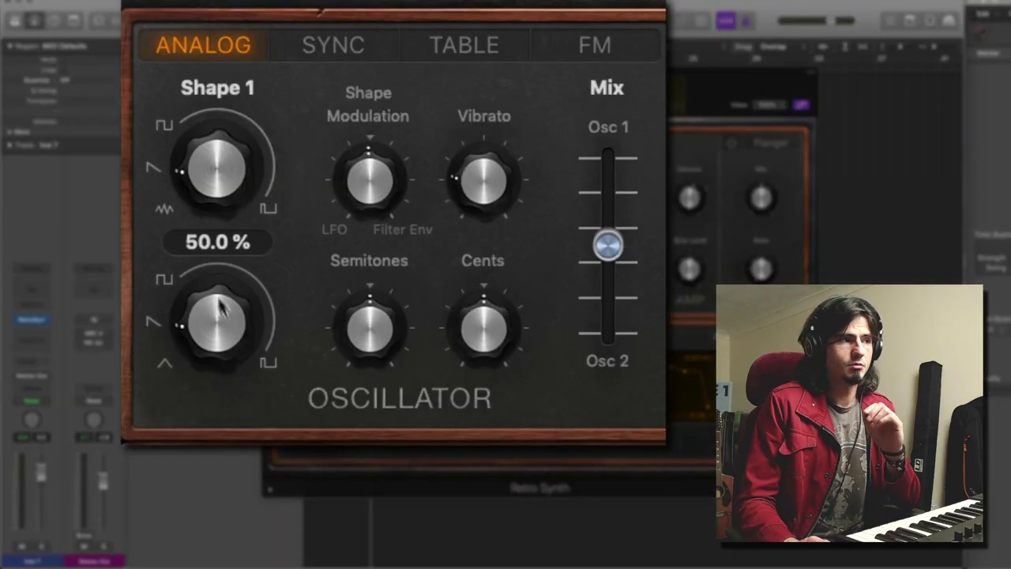
pyautogui.moveTo(320, 204)
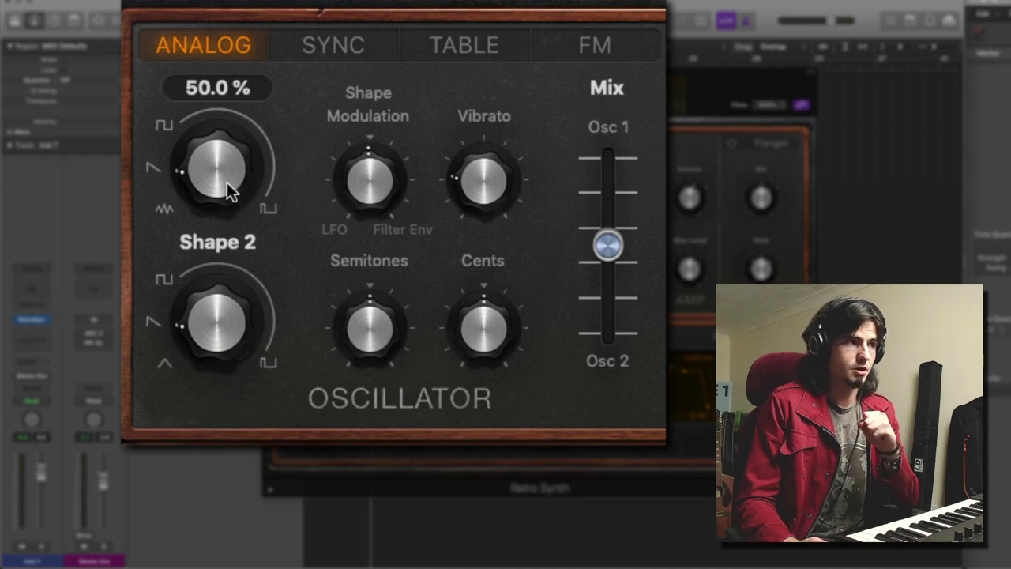
pyautogui.moveTo(226, 183); pyautogui.dragTo(219, 129)
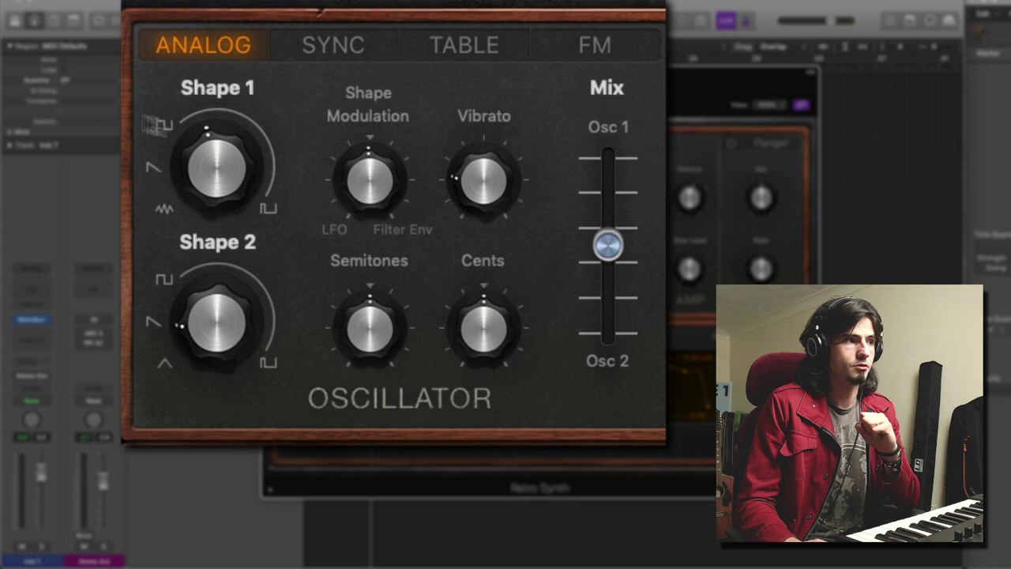
pyautogui.moveTo(221, 170); pyautogui.dragTo(222, 171)
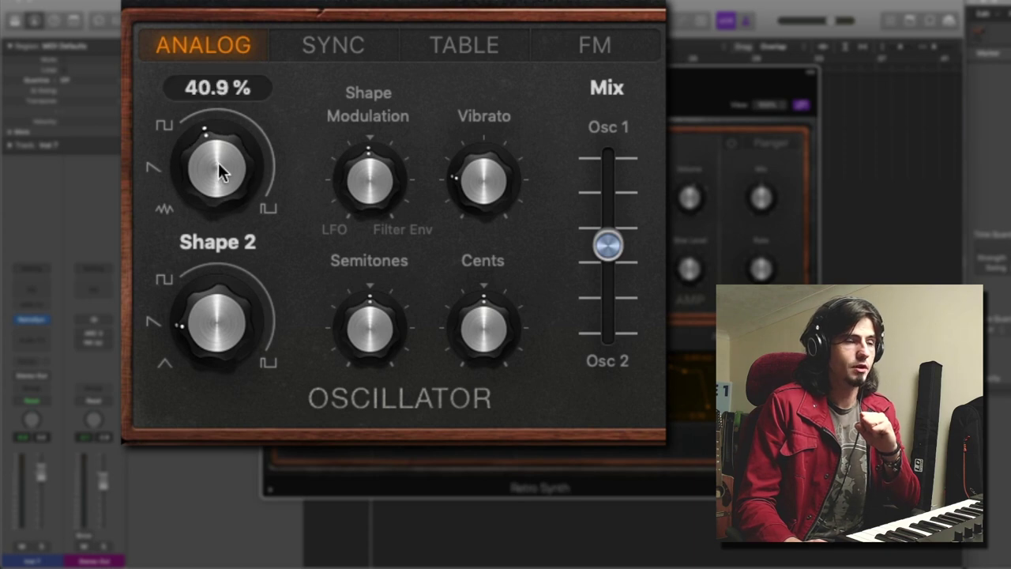
pyautogui.moveTo(221, 172); pyautogui.dragTo(219, 165)
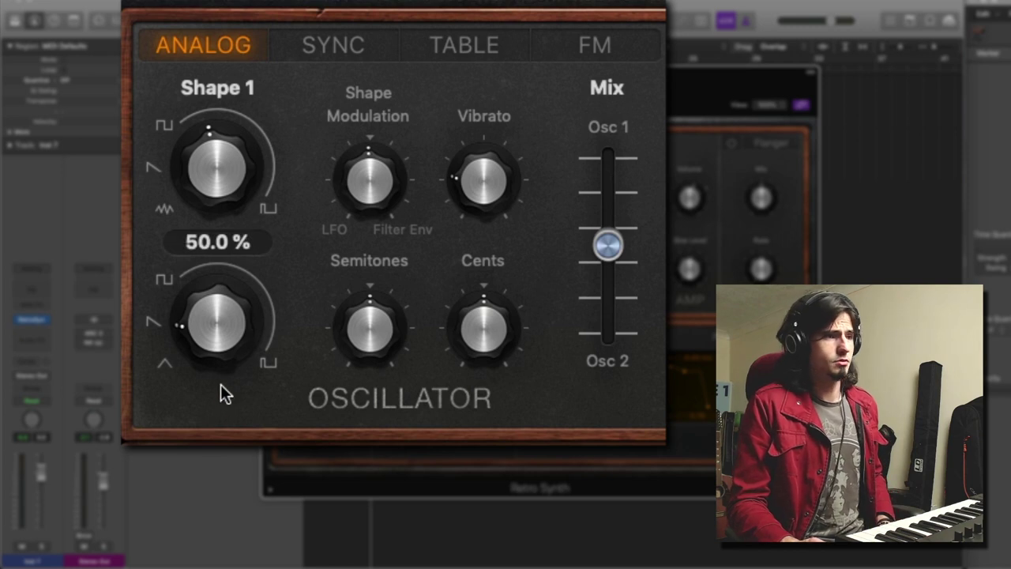
pyautogui.moveTo(214, 339); pyautogui.dragTo(214, 283)
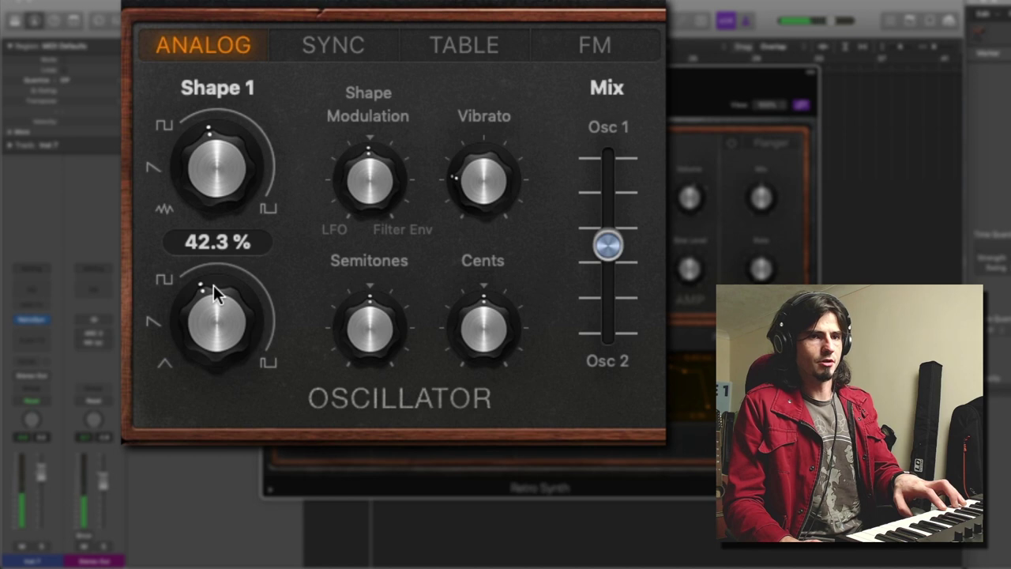
pyautogui.moveTo(478, 304)
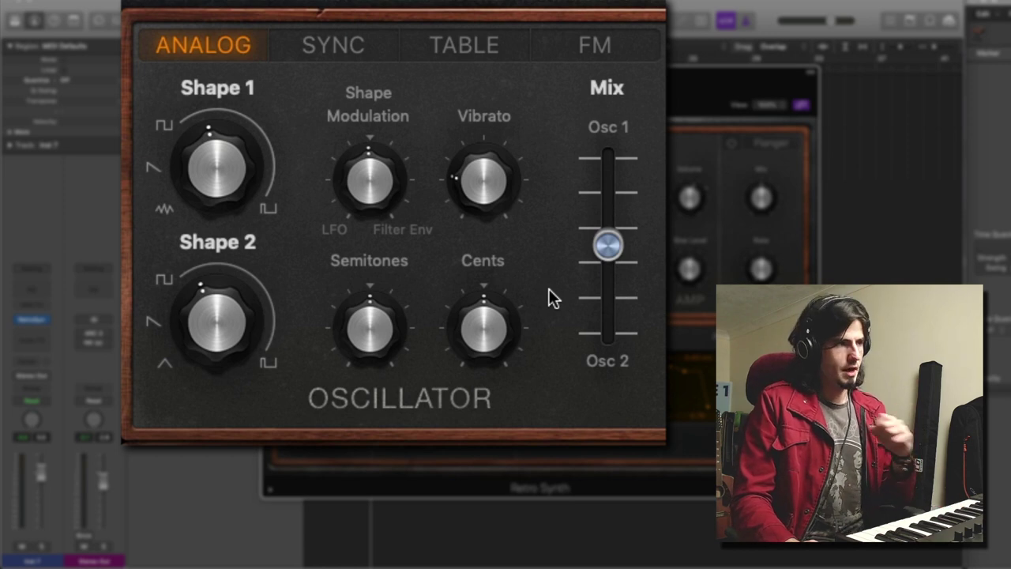
pyautogui.moveTo(497, 346)
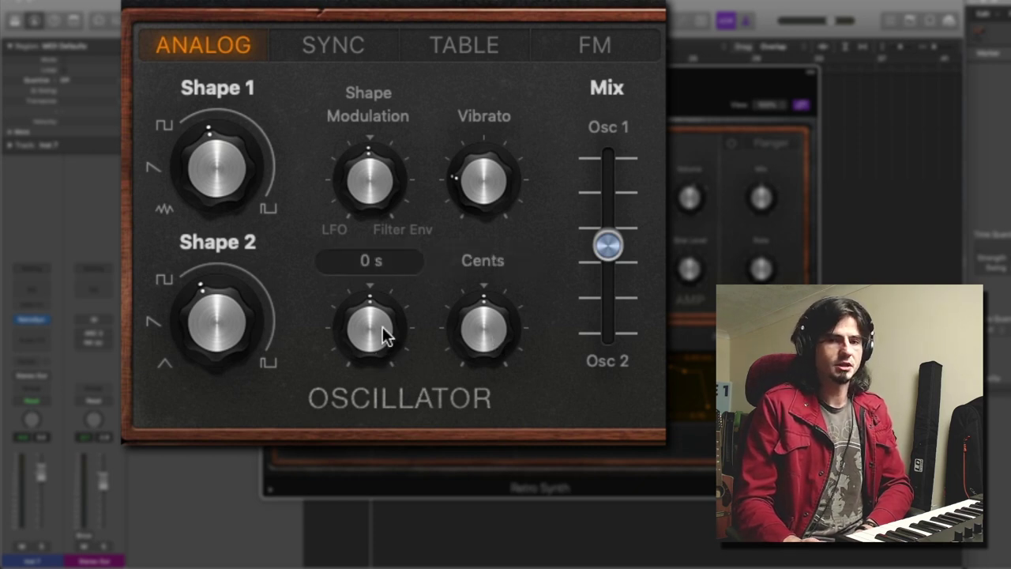
pyautogui.moveTo(225, 341)
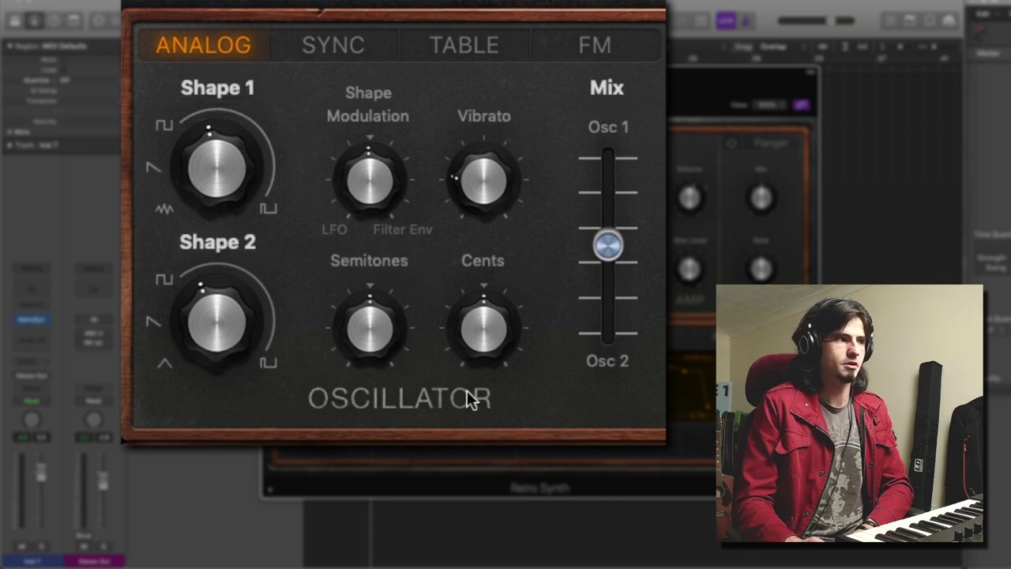
pyautogui.moveTo(378, 328)
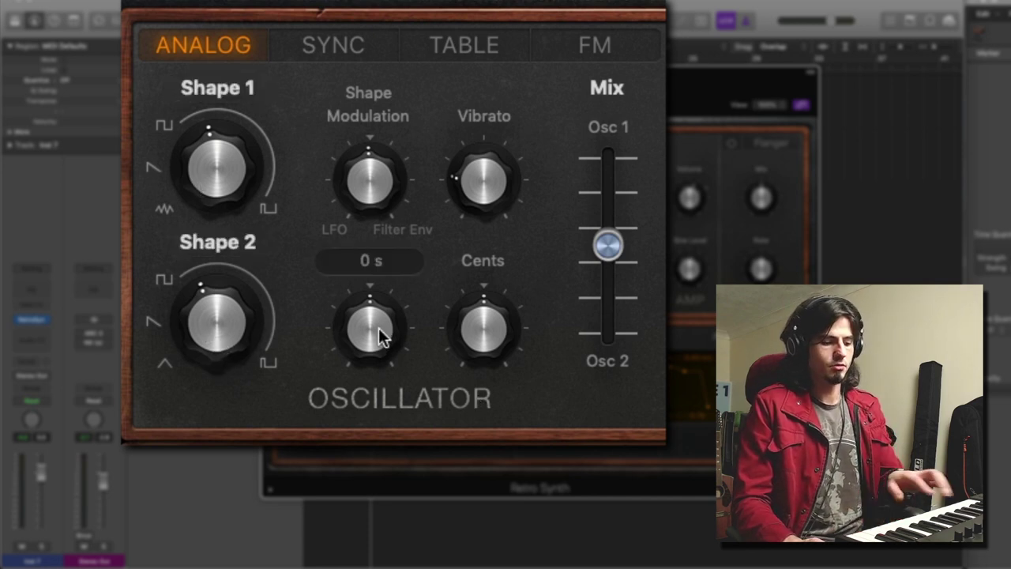
pyautogui.moveTo(378, 328); pyautogui.dragTo(379, 285)
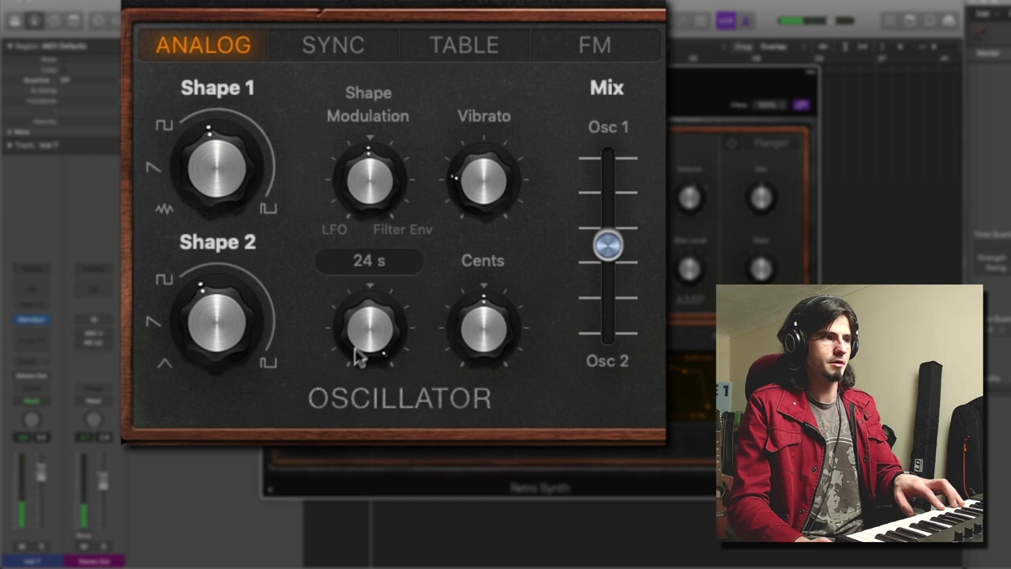
pyautogui.scroll(-9, 361, 356)
pyautogui.scroll(-13, 369, 382)
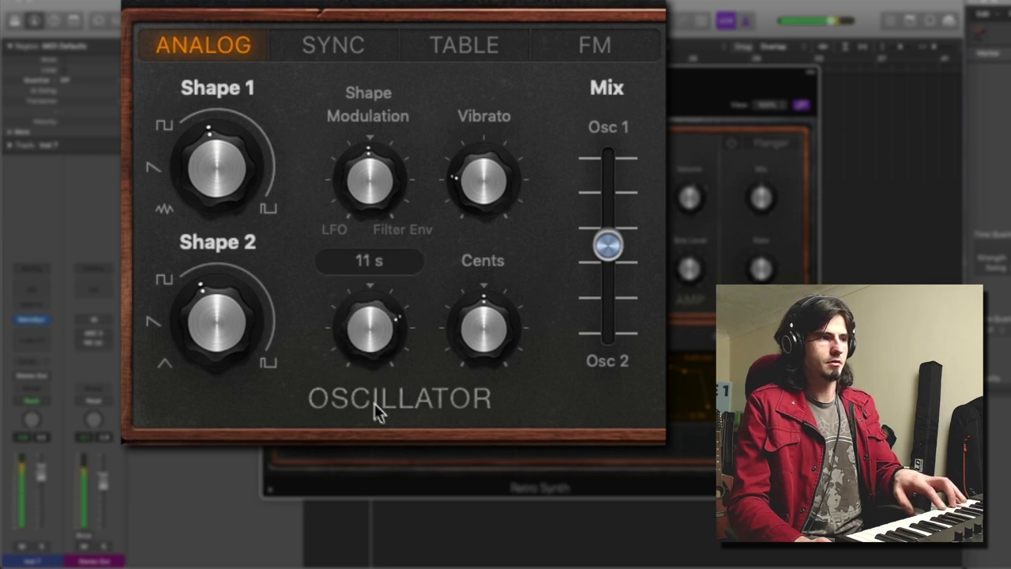
pyautogui.scroll(-2, 381, 441)
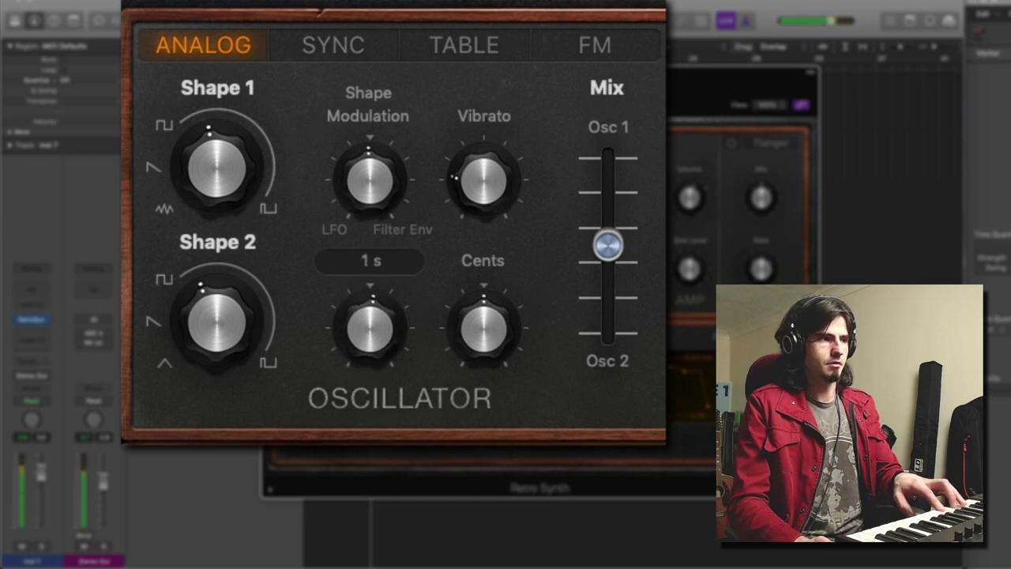
pyautogui.scroll(-1, 382, 414)
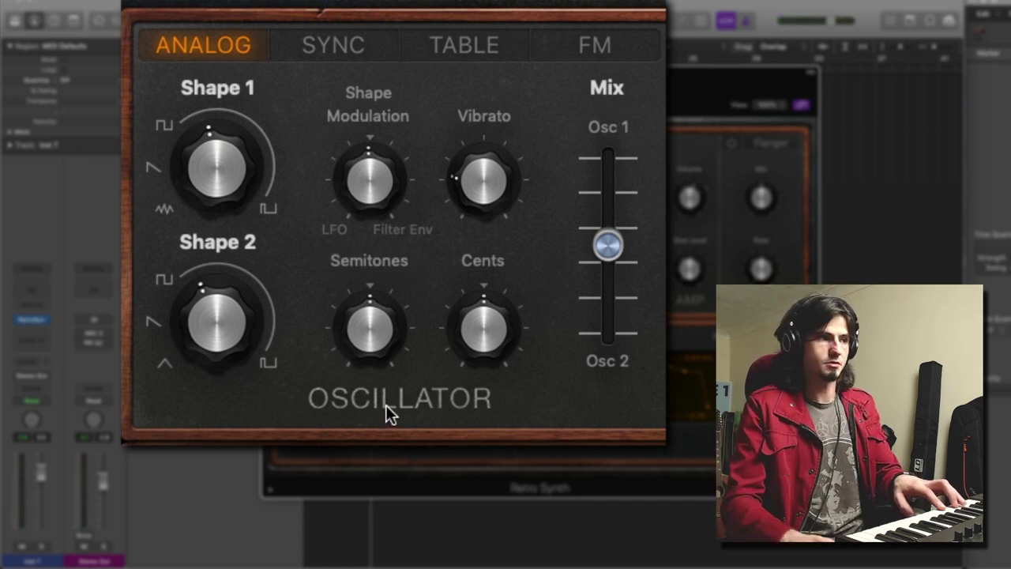
pyautogui.moveTo(364, 333); pyautogui.dragTo(373, 420)
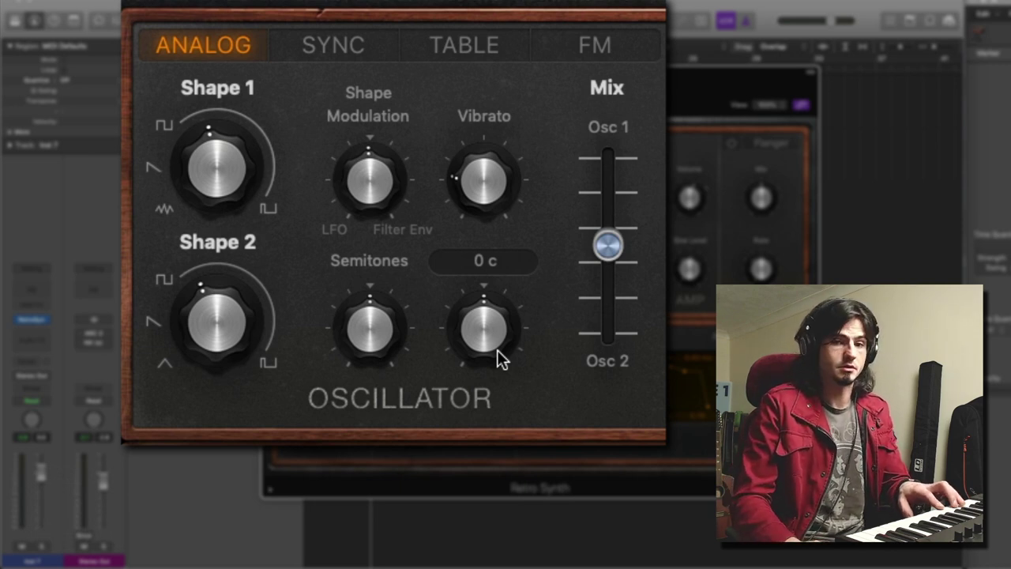
# Detune oscillator 2 to +15 cents with the Cents knob
pyautogui.moveTo(497, 350); pyautogui.dragTo(503, 311)
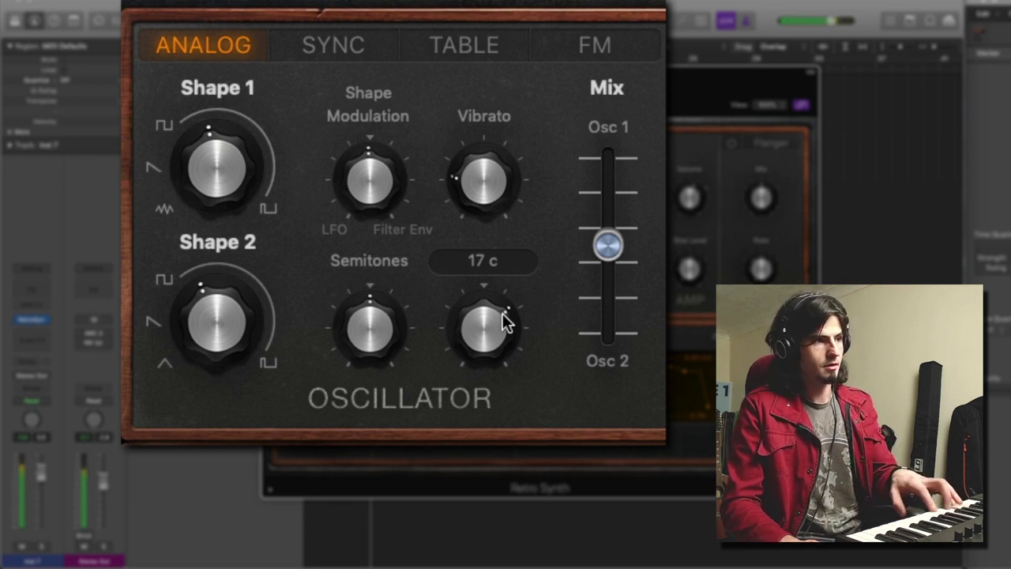
pyautogui.moveTo(506, 324); pyautogui.dragTo(506, 326)
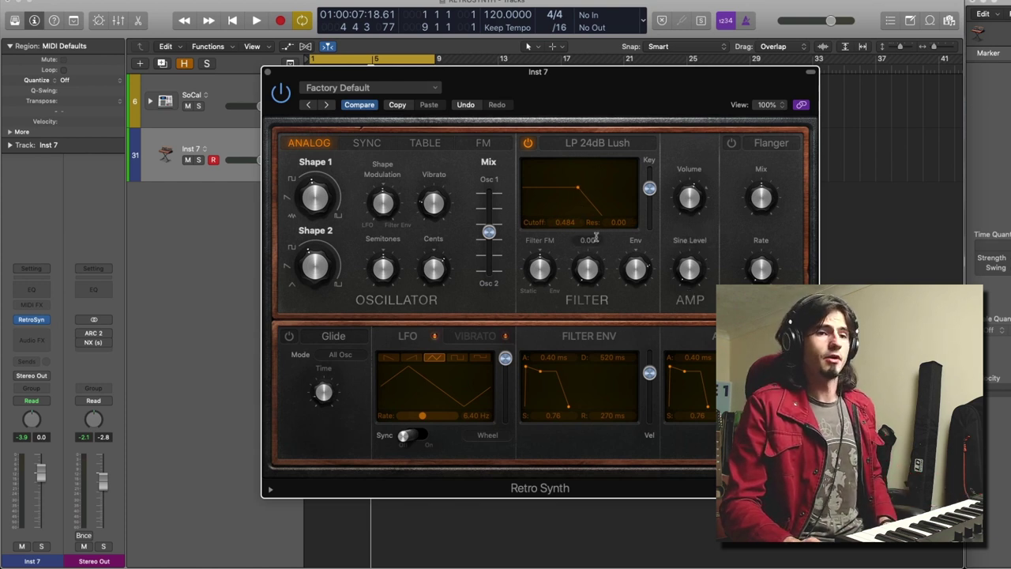
# Raise the LP 24dB Lush filter's resonance to 0.16, keeping cutoff at 0.482
pyautogui.moveTo(597, 238)
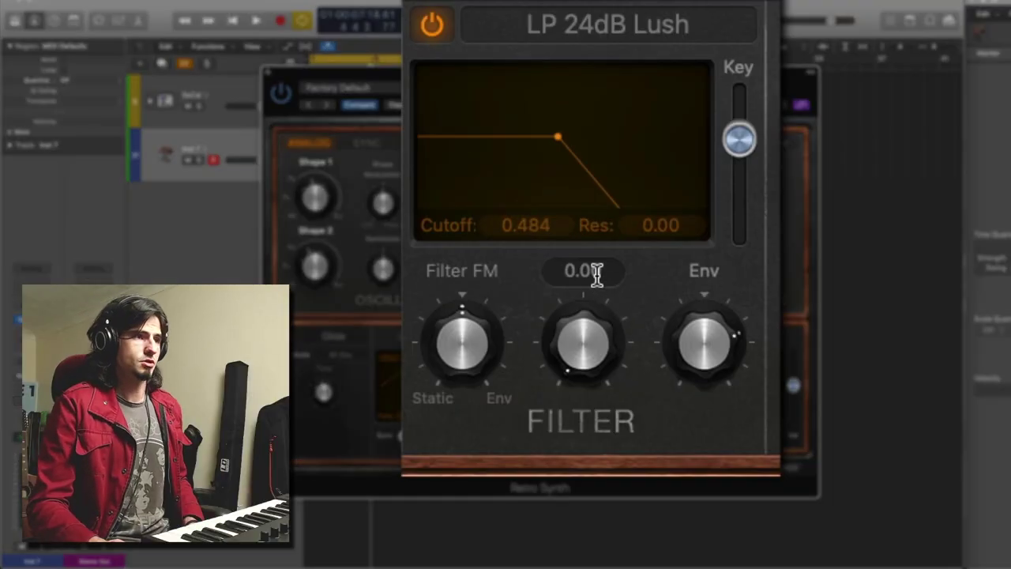
pyautogui.moveTo(663, 326)
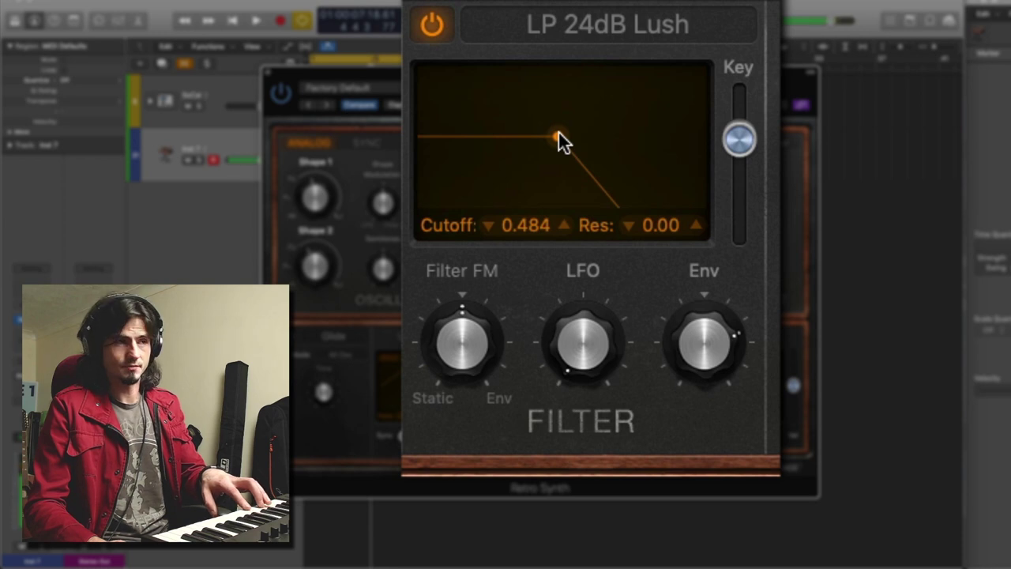
pyautogui.moveTo(574, 347)
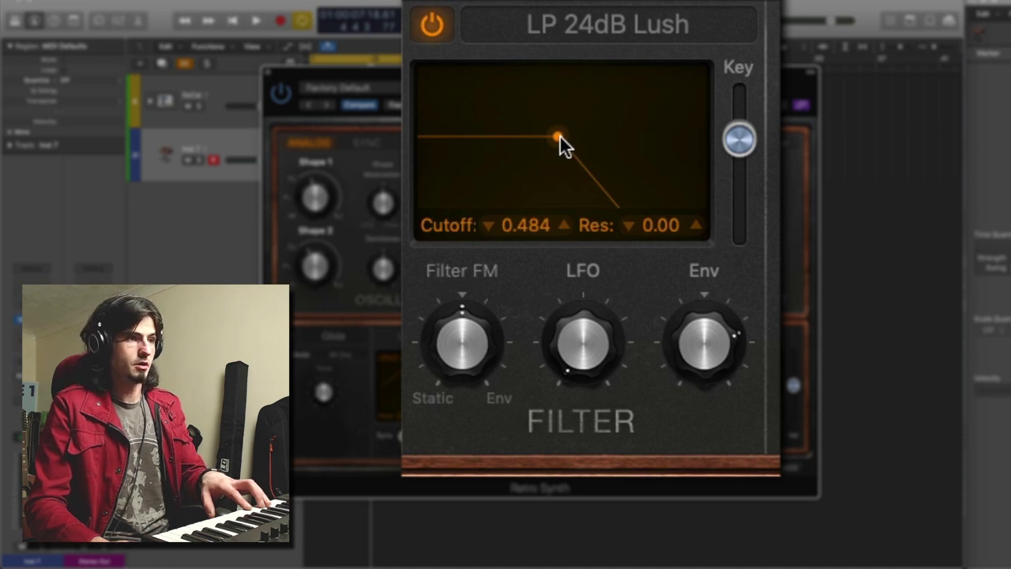
pyautogui.moveTo(560, 137)
pyautogui.mouseDown()
pyautogui.moveTo(558, 113)
pyautogui.moveTo(437, 83)
pyautogui.moveTo(585, 83)
pyautogui.moveTo(598, 95)
pyautogui.moveTo(508, 97)
pyautogui.moveTo(543, 130)
pyautogui.moveTo(552, 121)
pyautogui.moveTo(568, 133)
pyautogui.moveTo(560, 126)
pyautogui.mouseUp()
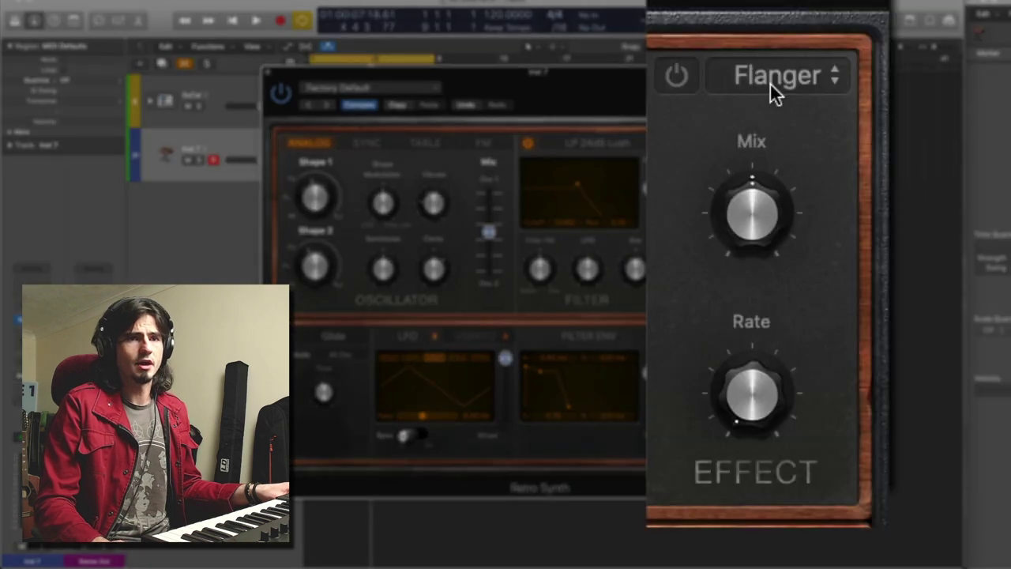
# Switch the synth effect from Flanger to Chorus and turn it on
pyautogui.click(768, 146)
pyautogui.click(784, 53)
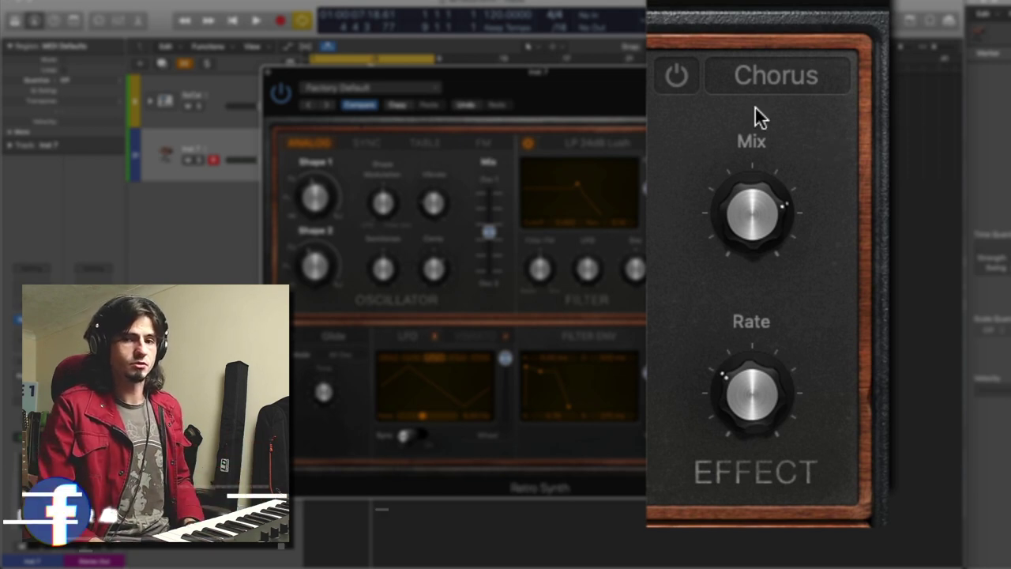
pyautogui.click(680, 76)
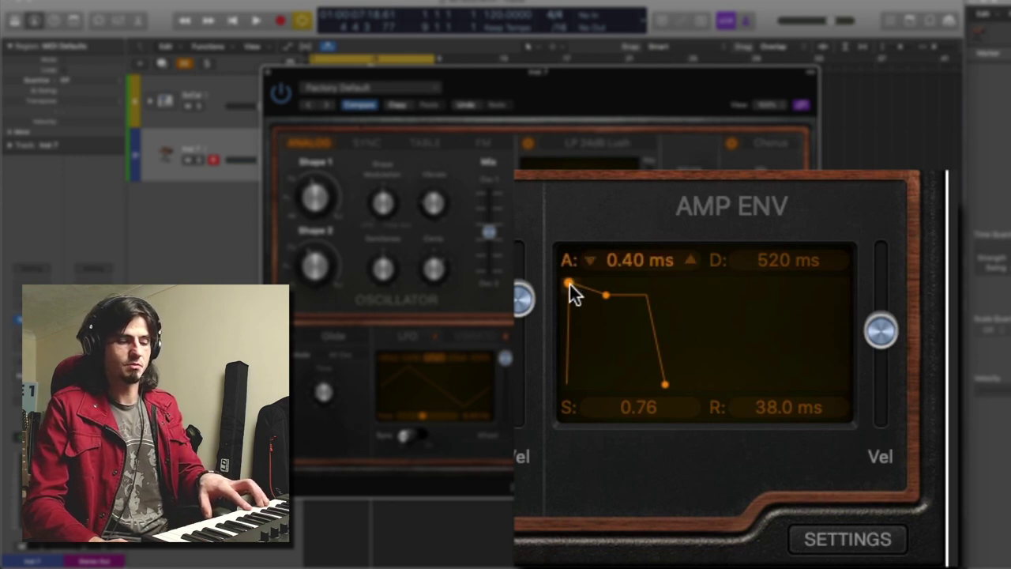
# Set the amp envelope's attack to 61 ms and its release to 2000 ms
pyautogui.moveTo(570, 285); pyautogui.dragTo(595, 286)
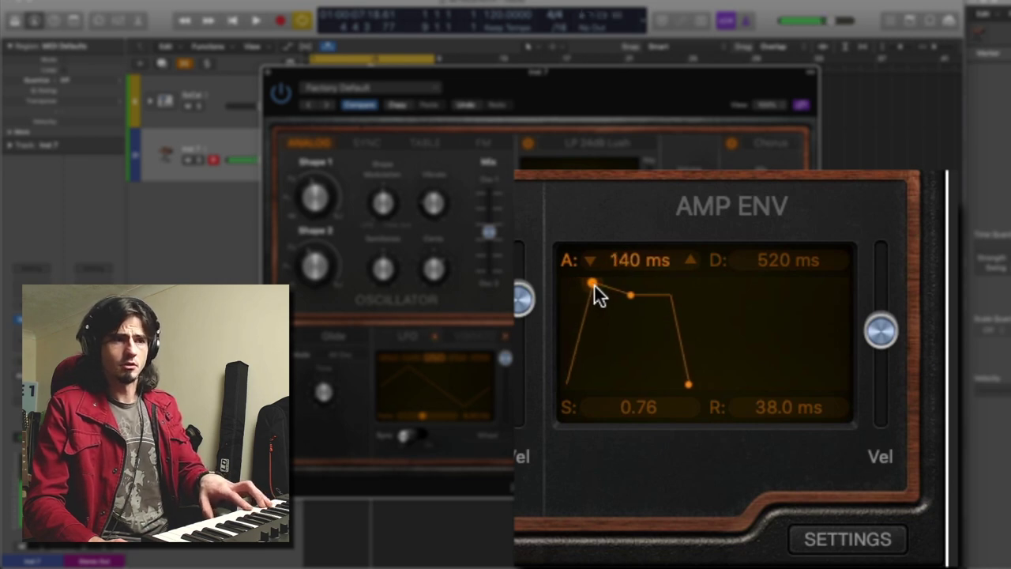
pyautogui.moveTo(591, 286)
pyautogui.mouseDown()
pyautogui.moveTo(603, 287)
pyautogui.moveTo(586, 286)
pyautogui.mouseUp()
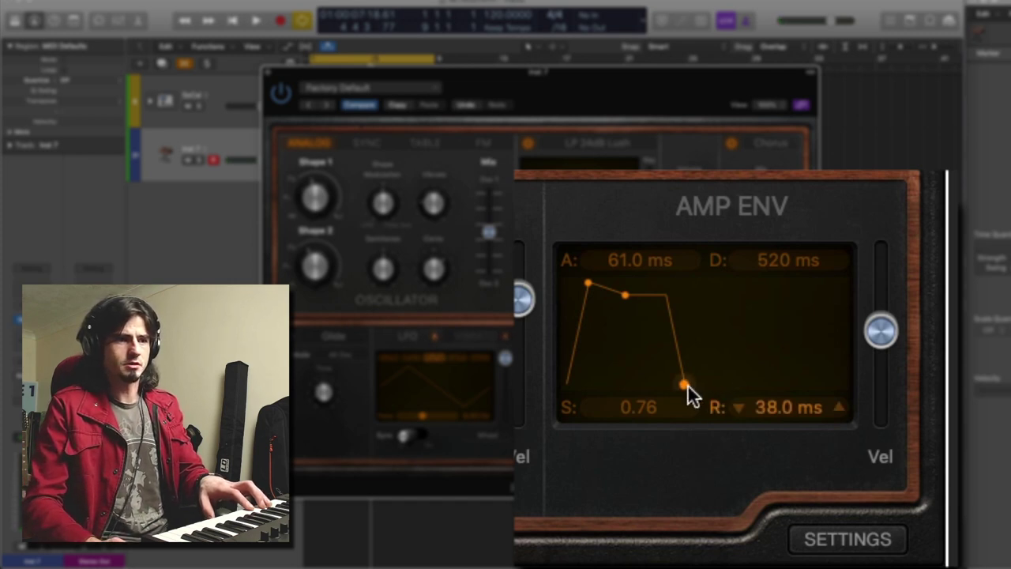
pyautogui.moveTo(688, 386); pyautogui.dragTo(727, 383)
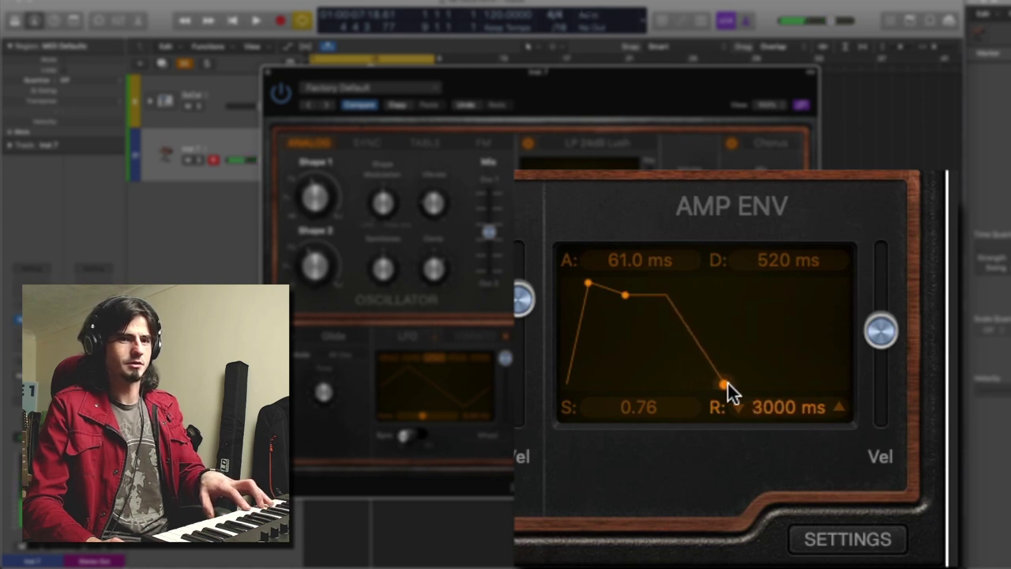
pyautogui.moveTo(728, 383); pyautogui.dragTo(722, 385)
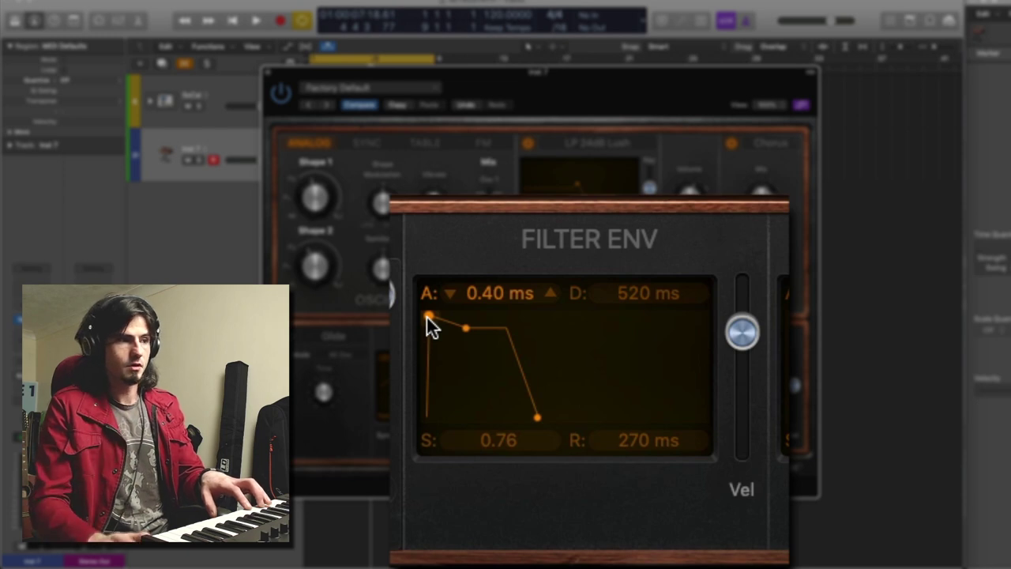
# Set the filter envelope to 0 ms attack, 670 ms decay, 1.00 sustain, 10 s release
pyautogui.moveTo(427, 318); pyautogui.dragTo(402, 316)
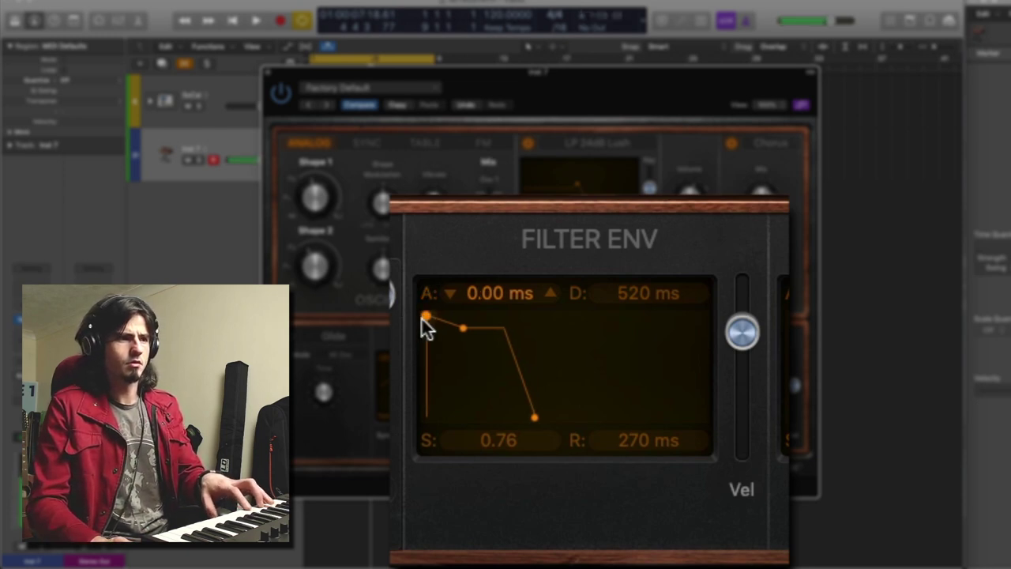
pyautogui.moveTo(466, 328); pyautogui.dragTo(467, 312)
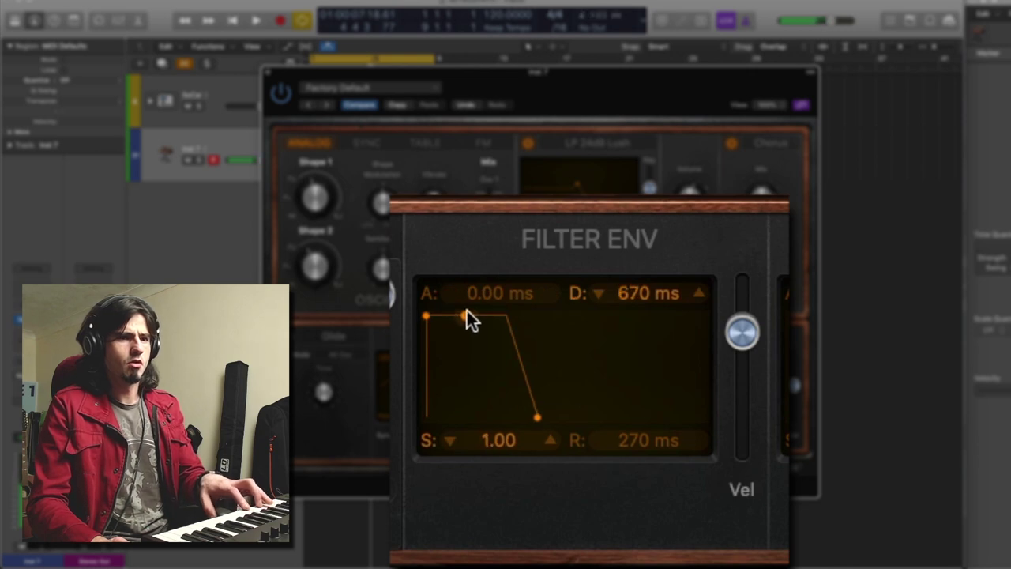
pyautogui.moveTo(540, 418); pyautogui.dragTo(595, 408)
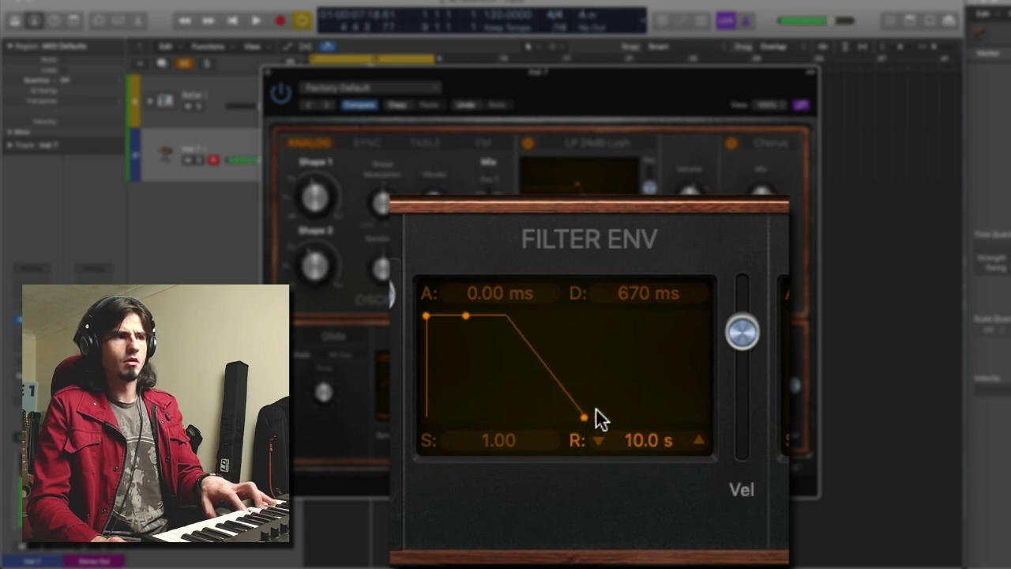